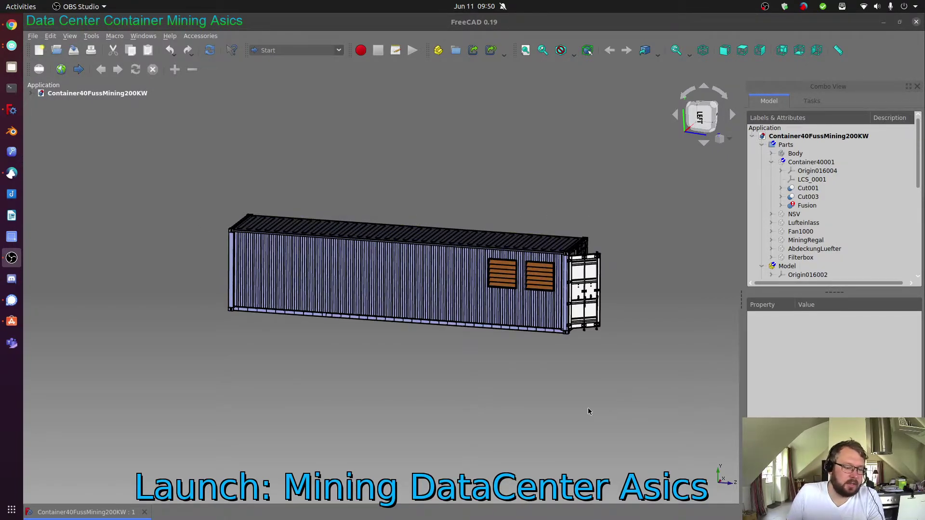
# Step: Examine the container's exterior from several sides, including the louvred air inlets, end doors, fans and yellow fan cover
pyautogui.moveTo(588, 412); pyautogui.dragTo(535, 442)
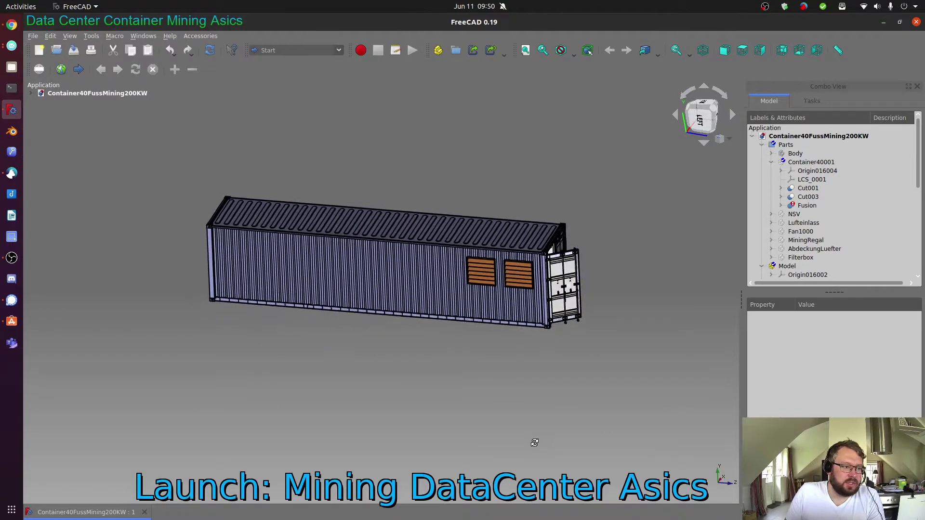
pyautogui.scroll(2, 672, 180)
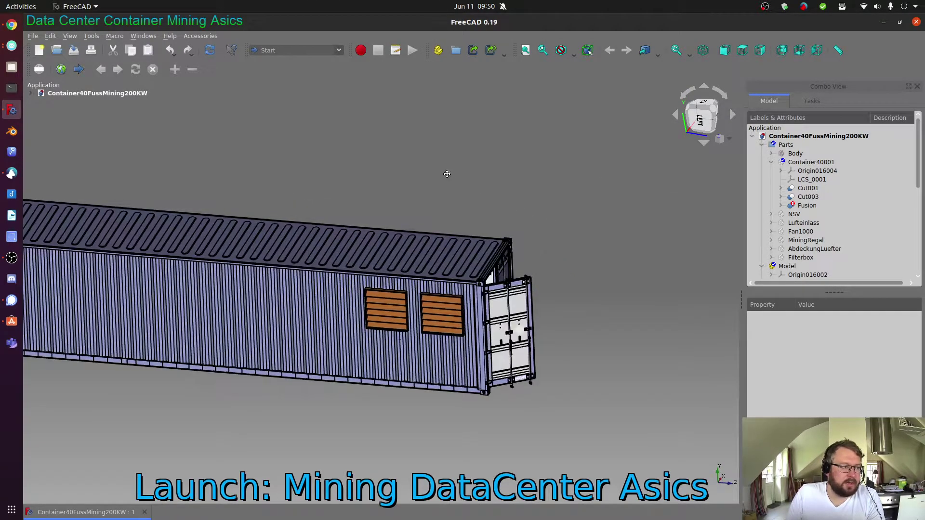
pyautogui.moveTo(447, 174); pyautogui.dragTo(580, 166)
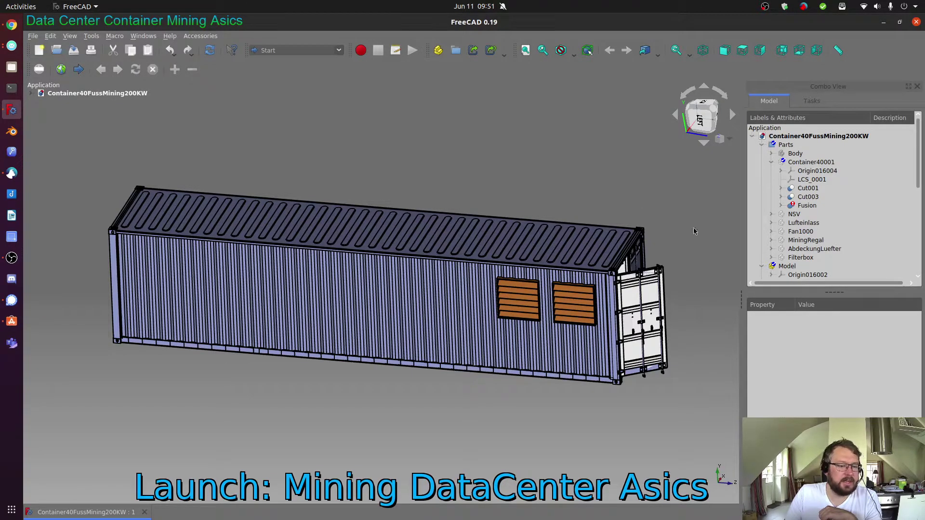
pyautogui.moveTo(589, 441); pyautogui.dragTo(497, 428)
pyautogui.moveTo(520, 224); pyautogui.dragTo(575, 115)
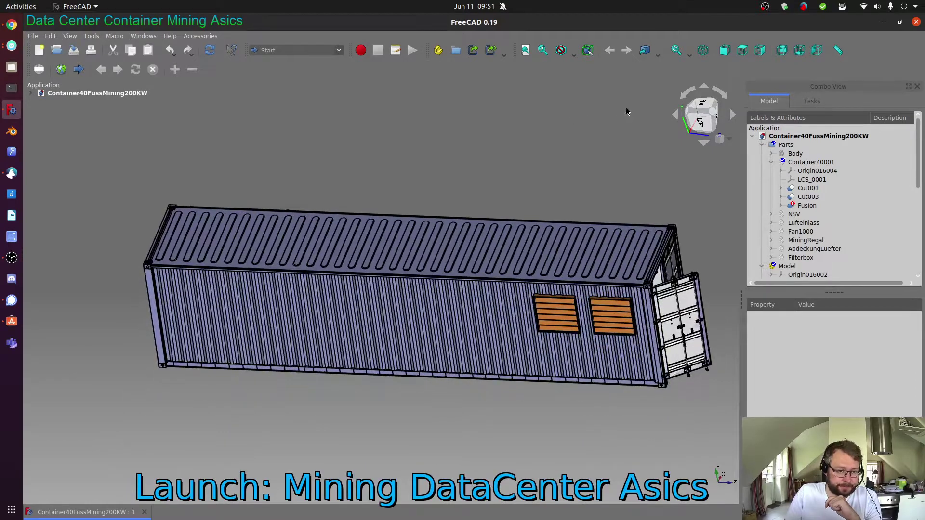
pyautogui.click(675, 115)
pyautogui.click(676, 116)
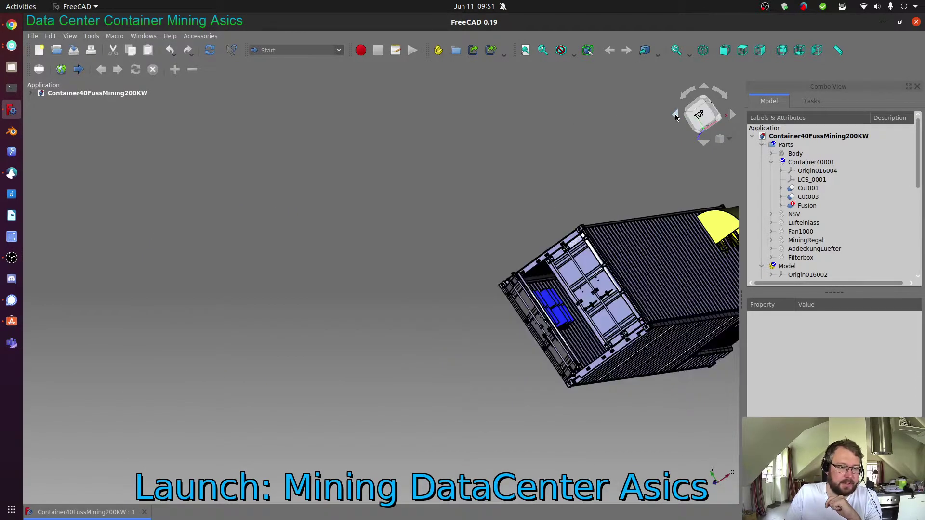
pyautogui.click(675, 116)
pyautogui.moveTo(626, 204); pyautogui.dragTo(428, 218)
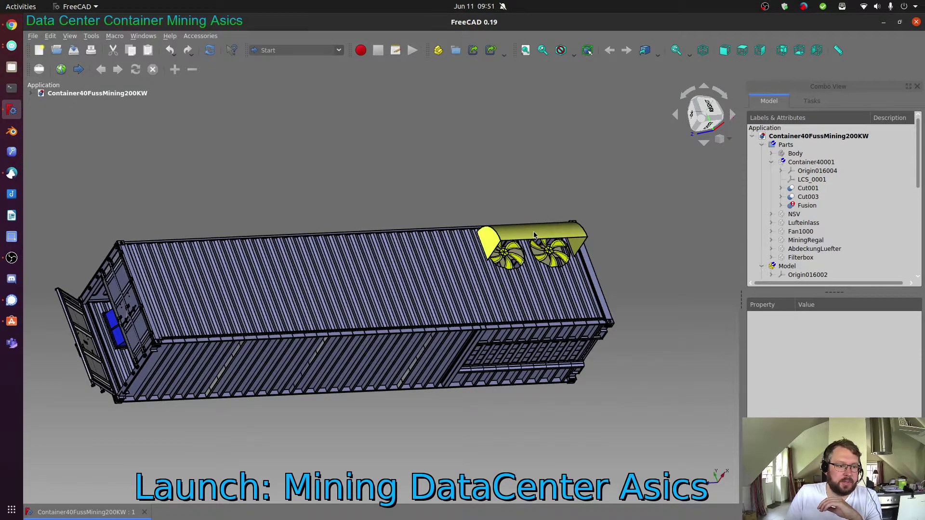
pyautogui.moveTo(446, 165); pyautogui.dragTo(497, 202)
pyautogui.moveTo(304, 269); pyautogui.dragTo(441, 147)
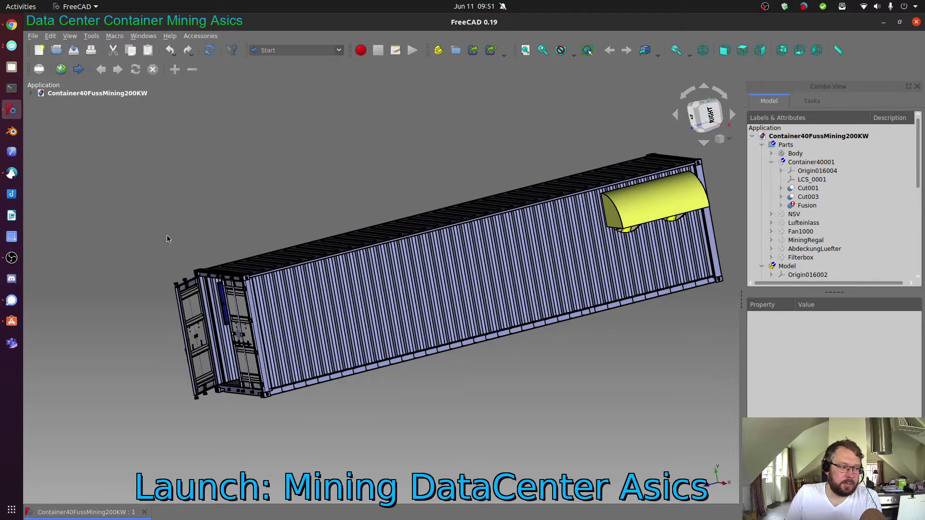
pyautogui.moveTo(295, 215)
pyautogui.mouseDown()
pyautogui.moveTo(250, 207)
pyautogui.moveTo(242, 222)
pyautogui.moveTo(285, 215)
pyautogui.mouseUp()
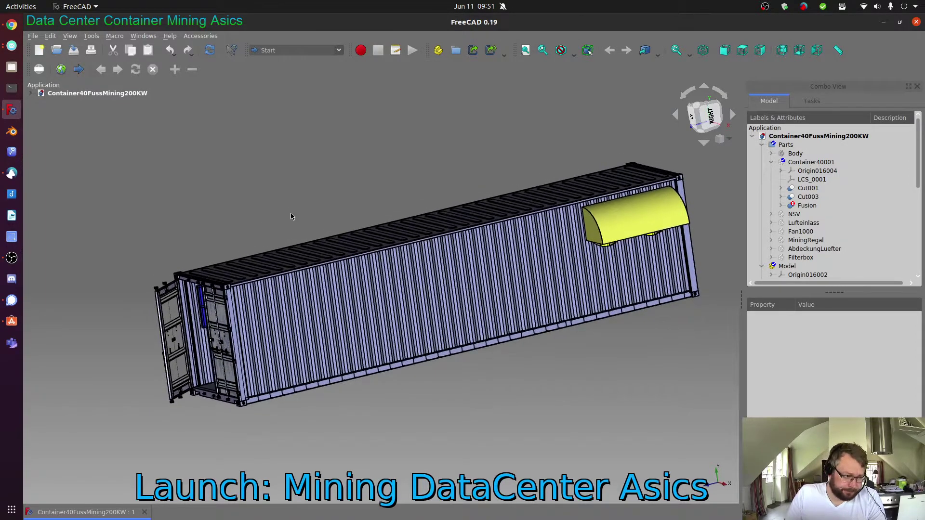
# Step: Hide the container's roof sheet, TopSheet001, to expose the interior
pyautogui.click(732, 115)
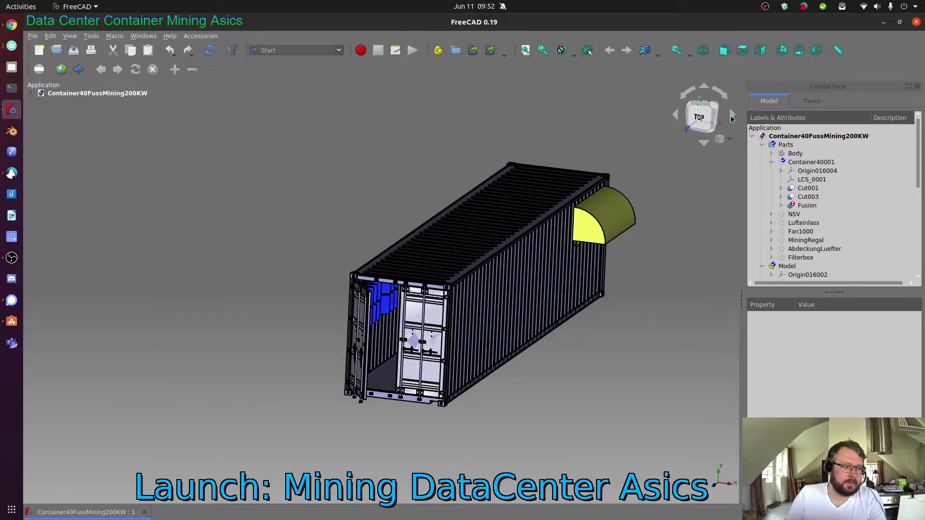
pyautogui.scroll(3, 460, 272)
pyautogui.click(454, 264)
pyautogui.press('space')
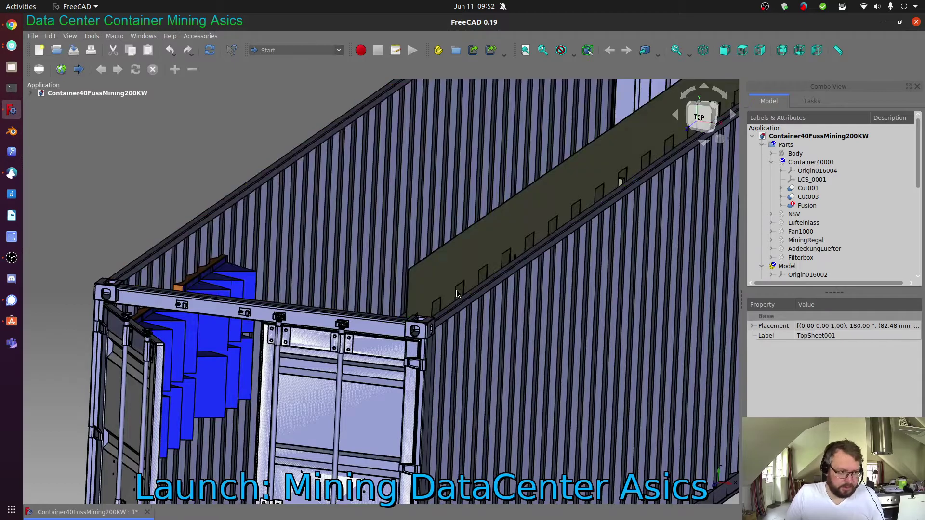
pyautogui.scroll(-4, 302, 212)
pyautogui.moveTo(228, 170); pyautogui.dragTo(230, 174)
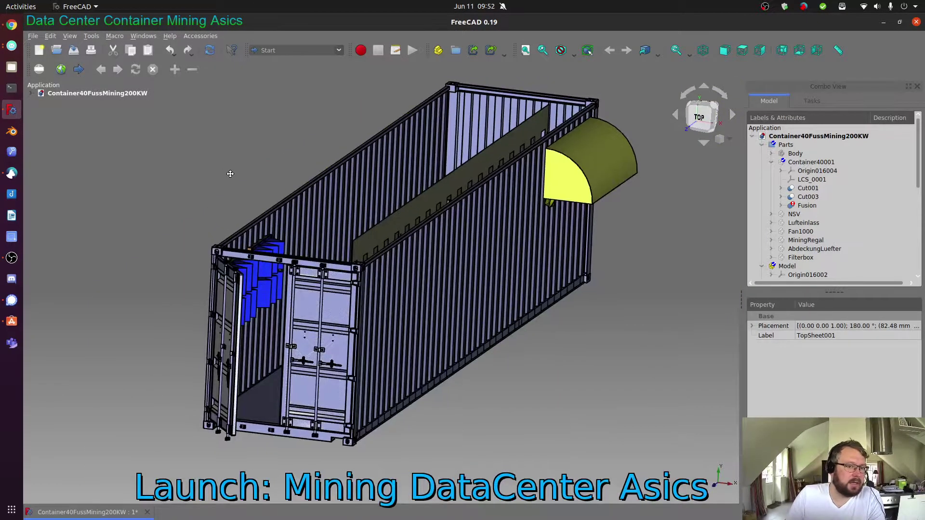
# Step: Examine the roofless container from above and from both long sides, including the blue filter boxes behind the air inlets
pyautogui.click(703, 143)
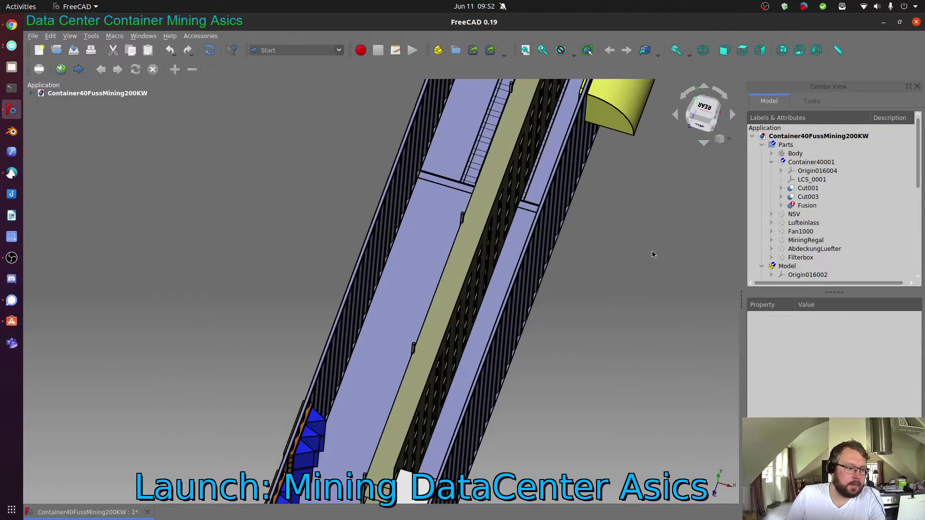
pyautogui.scroll(-4, 641, 256)
pyautogui.moveTo(620, 273); pyautogui.dragTo(576, 270)
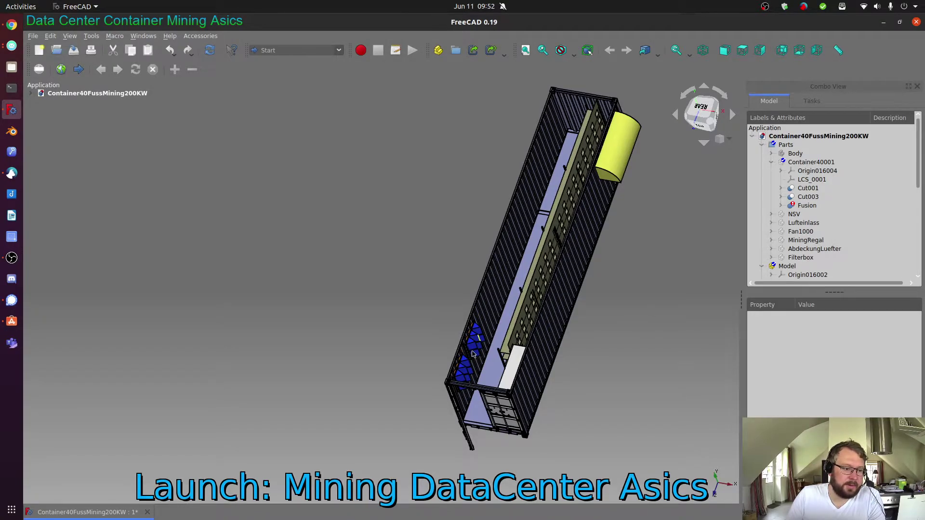
pyautogui.moveTo(550, 448); pyautogui.dragTo(626, 426)
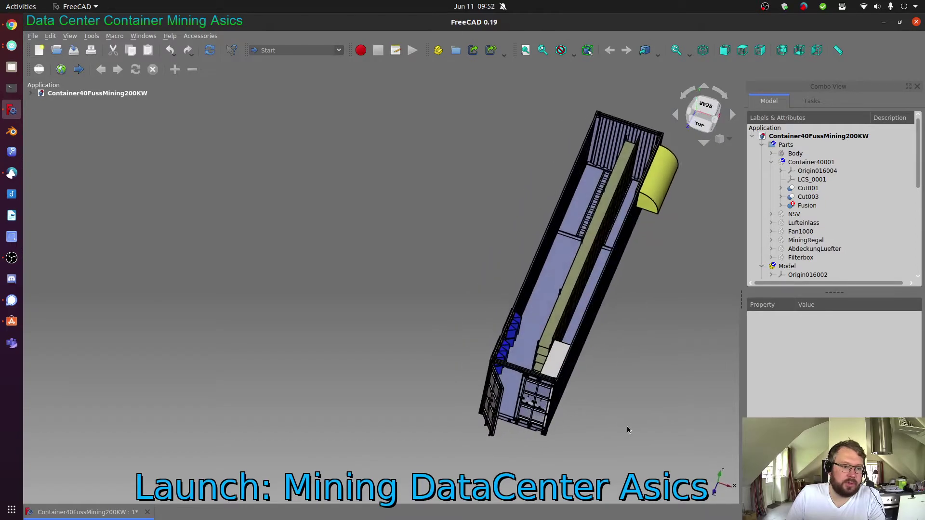
pyautogui.click(675, 116)
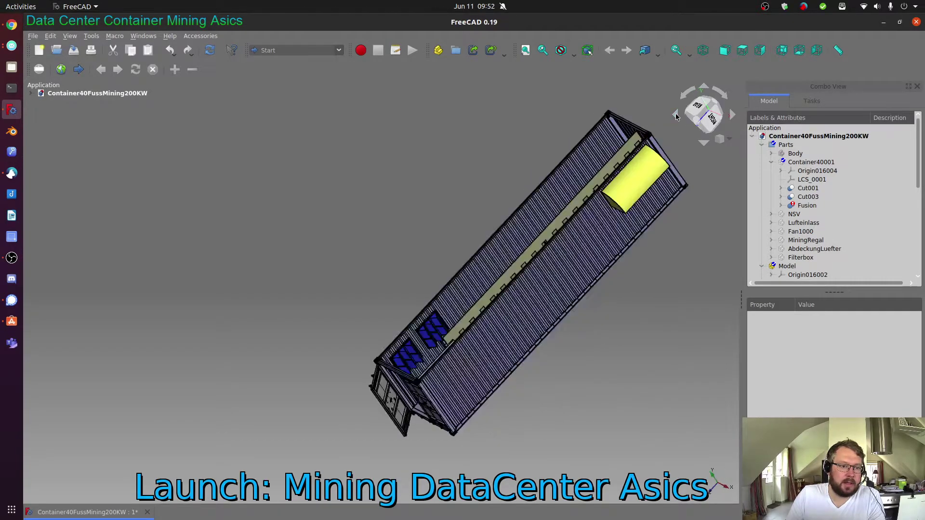
pyautogui.click(675, 115)
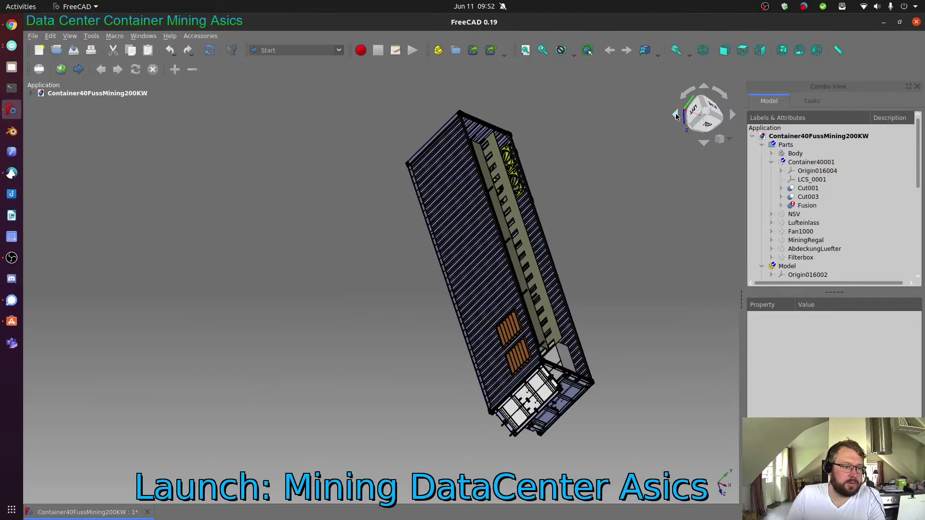
pyautogui.click(676, 116)
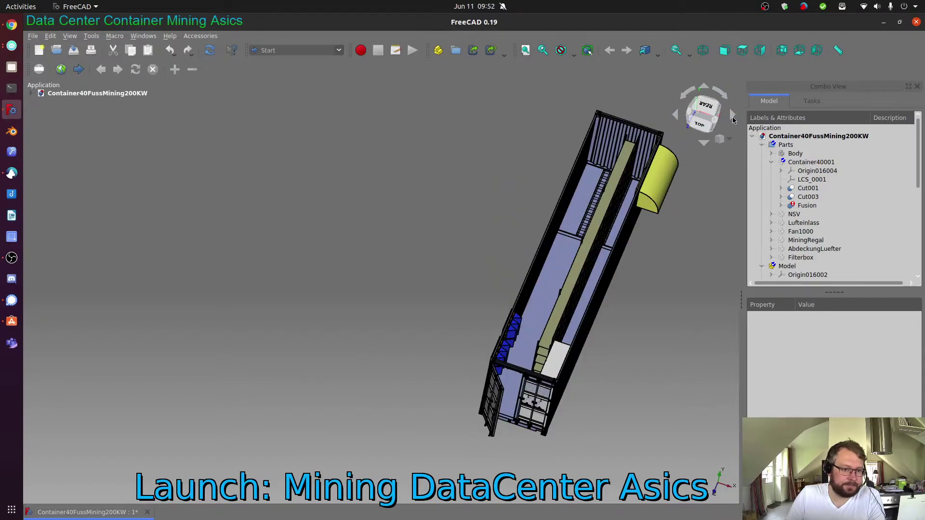
pyautogui.click(732, 117)
pyautogui.moveTo(372, 308); pyautogui.dragTo(311, 309)
pyautogui.moveTo(341, 199); pyautogui.dragTo(252, 331)
# Step: Inspect the long mining rack and the white cabinet beside the doors inside the container
pyautogui.scroll(5, 474, 337)
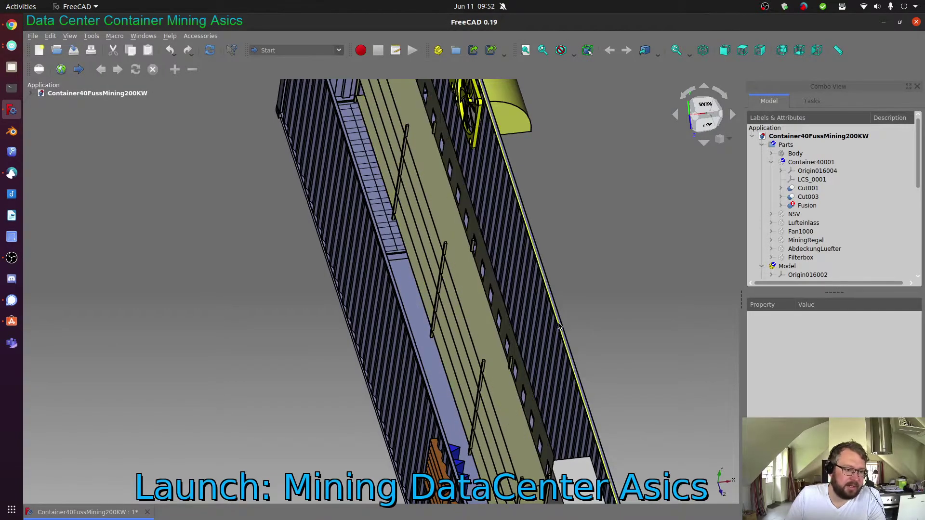
pyautogui.moveTo(577, 303); pyautogui.dragTo(580, 274)
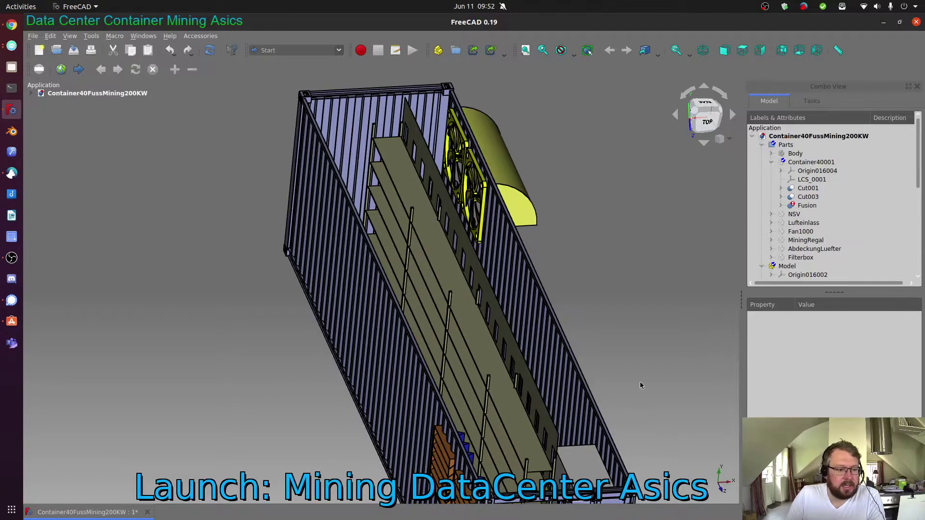
pyautogui.moveTo(641, 385); pyautogui.dragTo(617, 330)
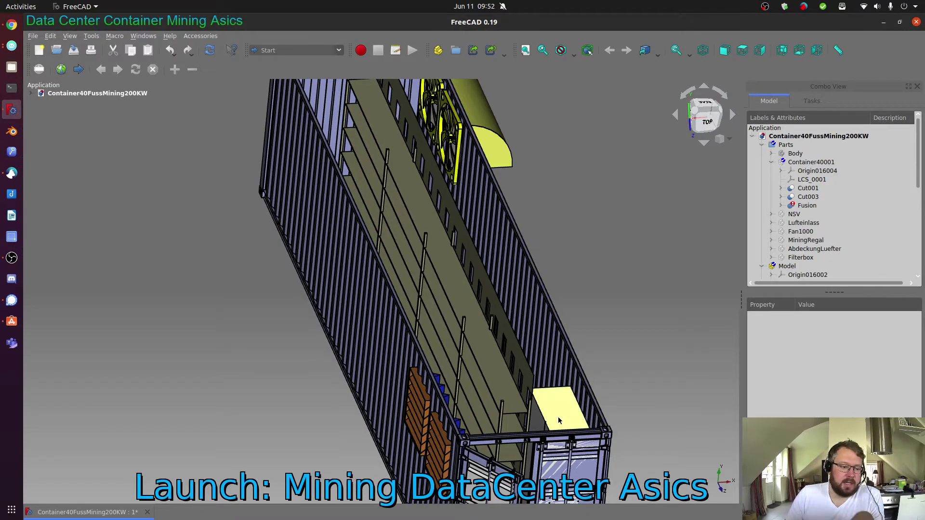
pyautogui.moveTo(646, 354); pyautogui.dragTo(588, 285)
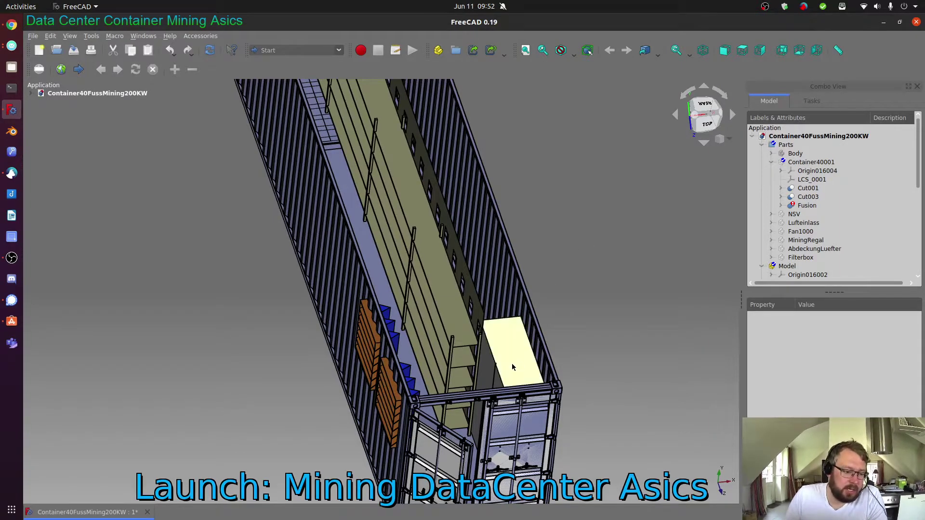
pyautogui.moveTo(607, 233); pyautogui.dragTo(596, 250)
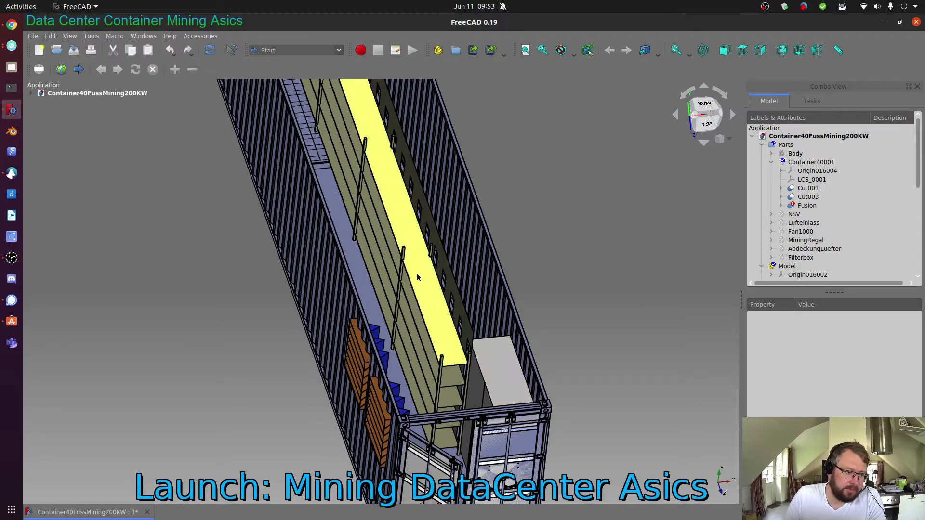
pyautogui.scroll(-2, 415, 268)
pyautogui.moveTo(465, 126); pyautogui.dragTo(458, 165)
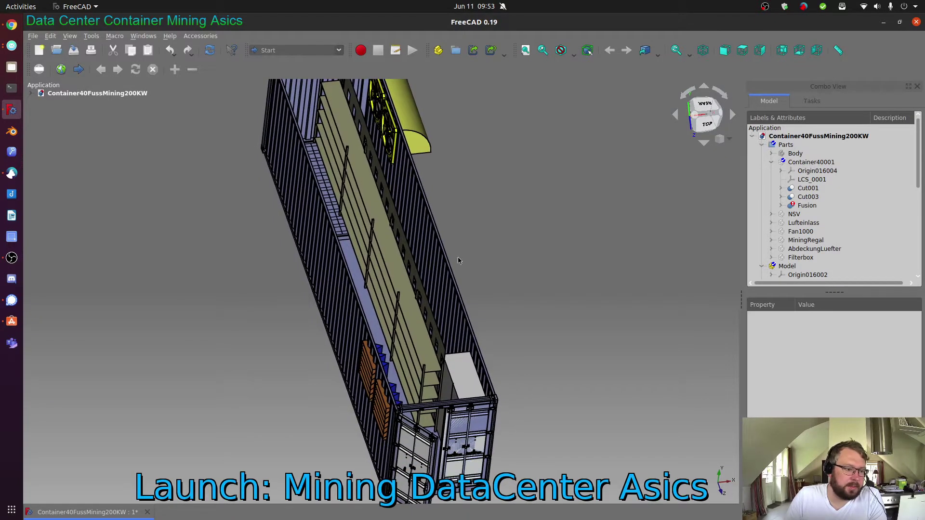
pyautogui.scroll(2, 438, 349)
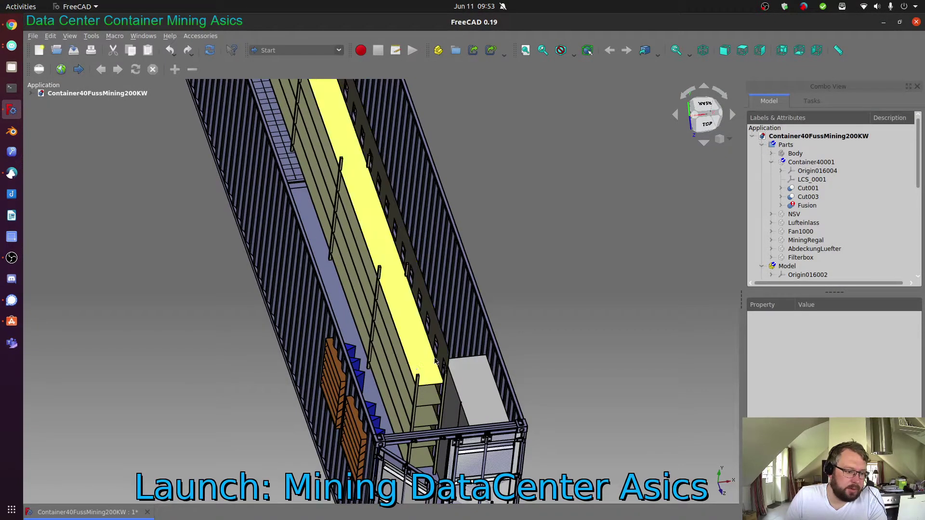
pyautogui.moveTo(539, 255); pyautogui.dragTo(487, 239)
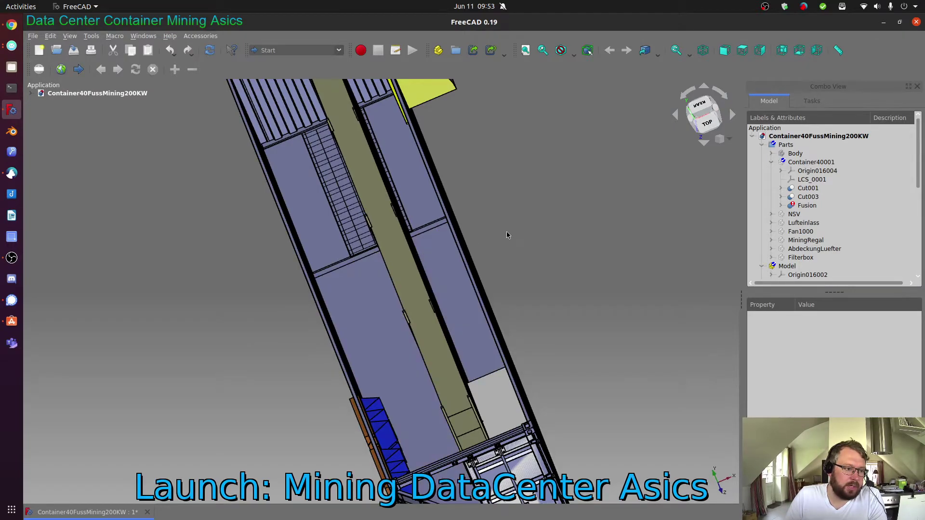
pyautogui.moveTo(507, 231); pyautogui.dragTo(538, 217)
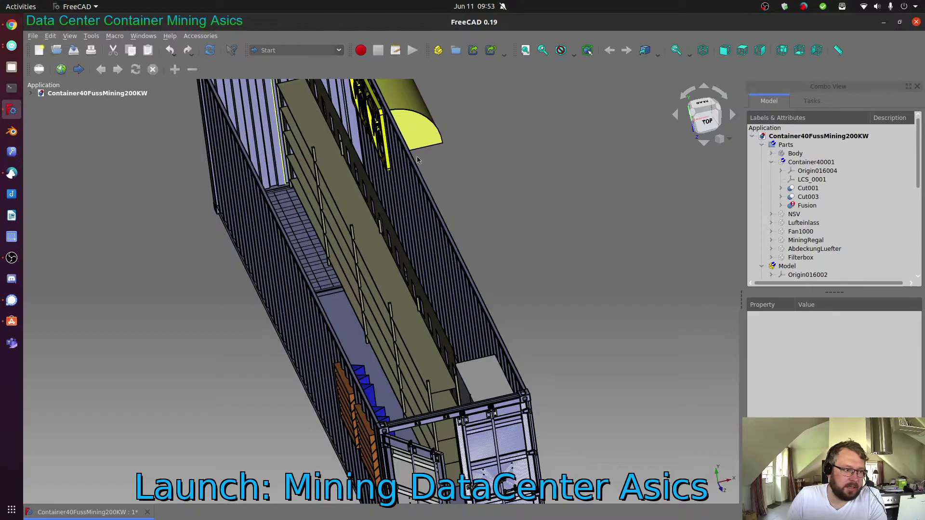
# Step: Inspect the rack's shelves, the slotted partition behind them and the exhaust fans, both close up and in the whole container
pyautogui.moveTo(463, 175); pyautogui.dragTo(526, 287)
pyautogui.moveTo(187, 389); pyautogui.dragTo(154, 312)
pyautogui.scroll(3, 477, 358)
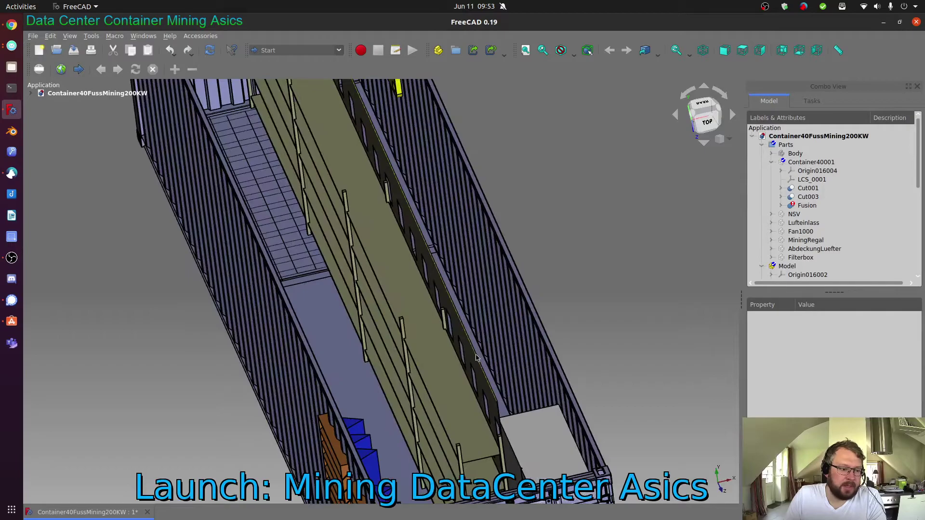
pyautogui.scroll(5, 477, 358)
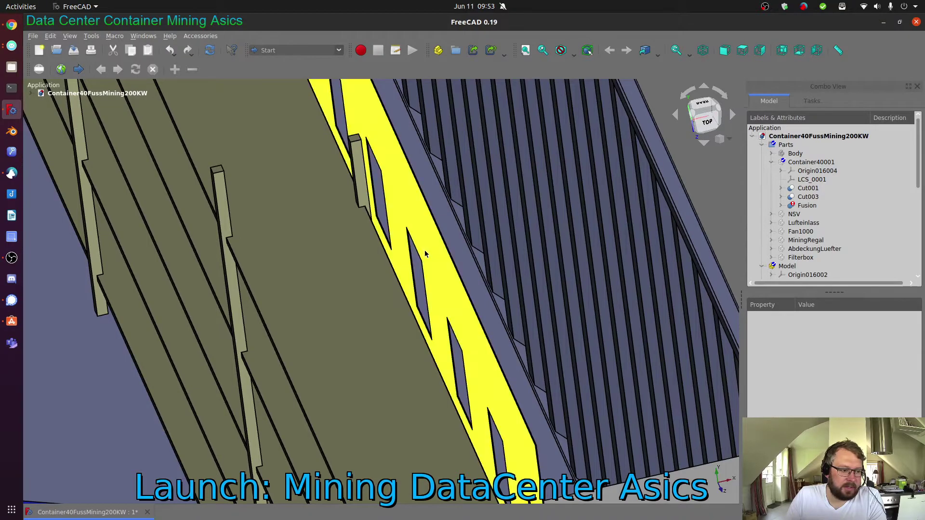
pyautogui.scroll(-5, 425, 254)
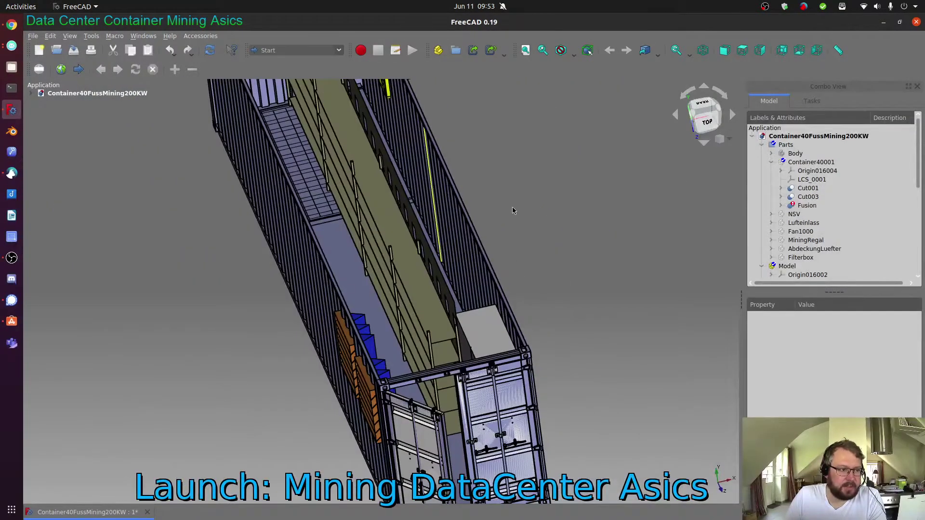
pyautogui.moveTo(513, 206); pyautogui.dragTo(517, 305)
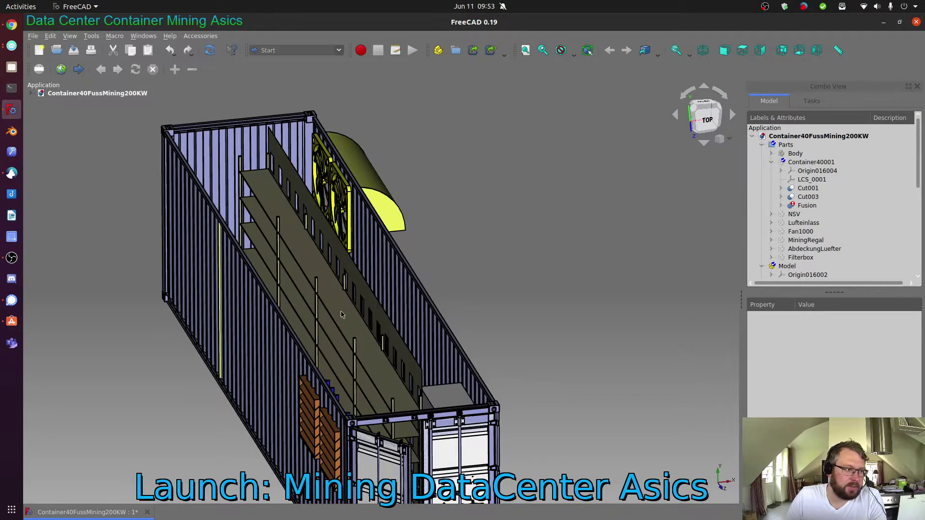
pyautogui.scroll(-2, 510, 297)
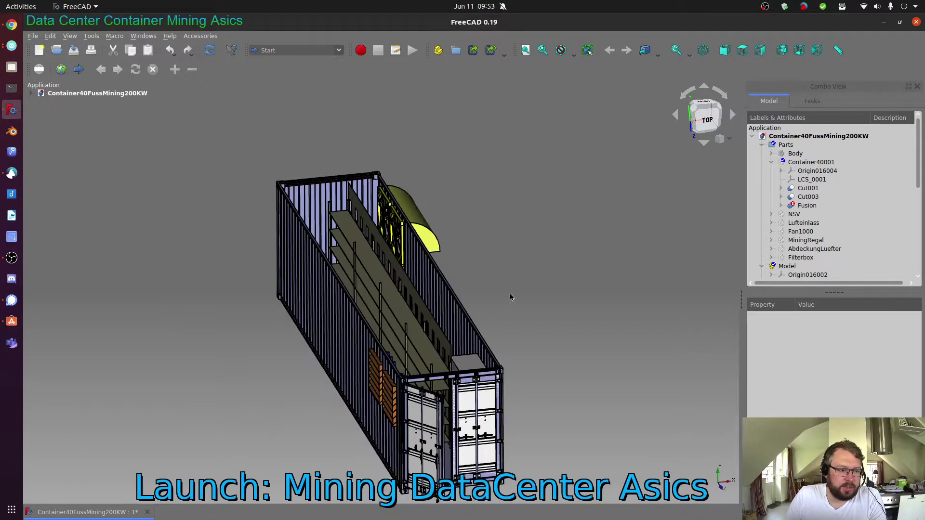
pyautogui.scroll(1, 491, 297)
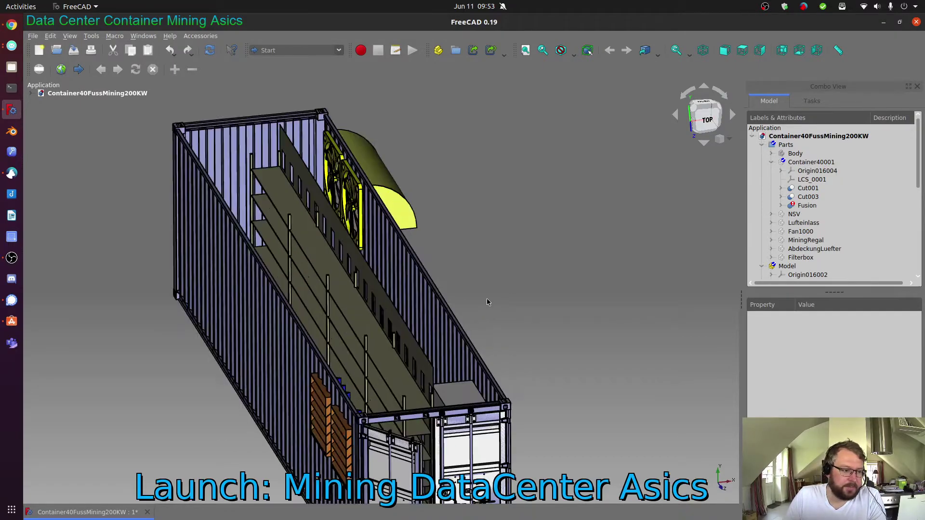
pyautogui.scroll(-1, 485, 299)
pyautogui.scroll(3, 484, 300)
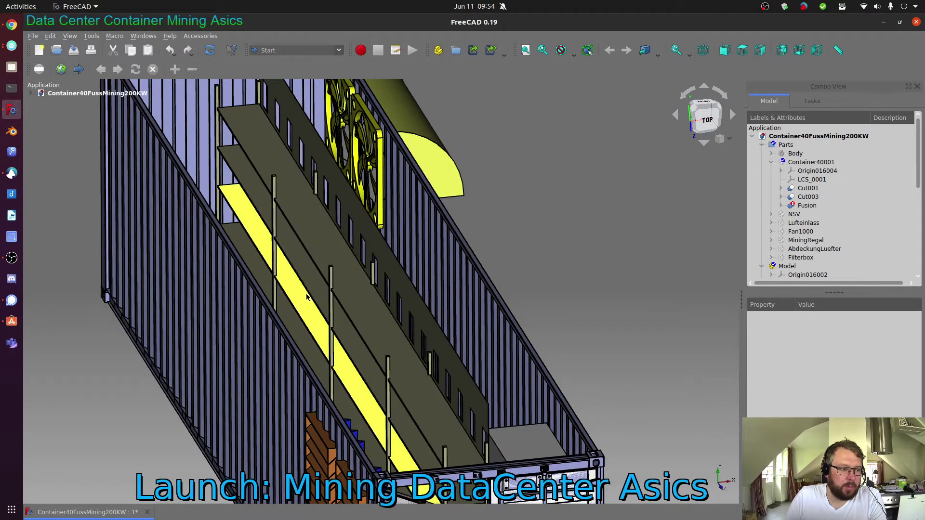
pyautogui.scroll(-3, 468, 291)
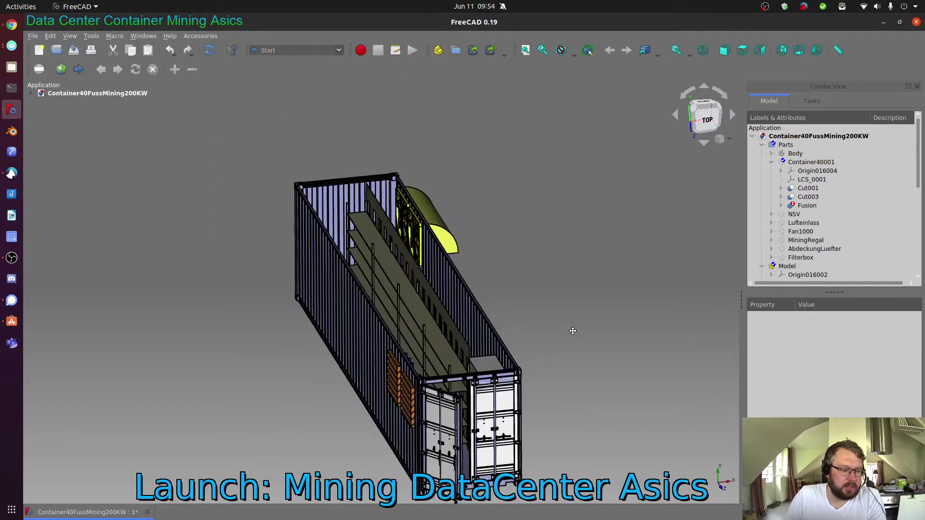
pyautogui.moveTo(573, 331); pyautogui.dragTo(537, 350)
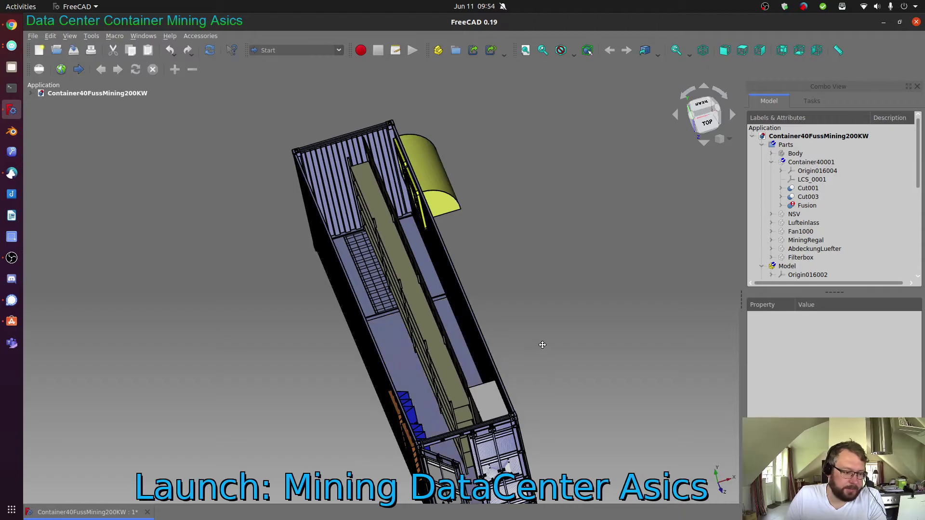
# Step: Examine the mining rack's stacked shelves and the gap at its far end, viewing the roofless container obliquely from above the doors
pyautogui.moveTo(540, 342); pyautogui.dragTo(505, 250)
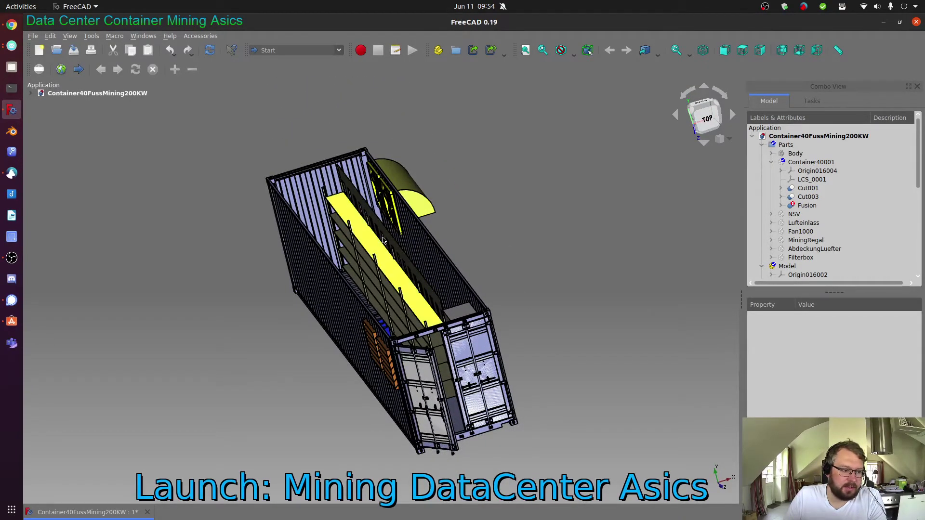
pyautogui.scroll(2, 325, 276)
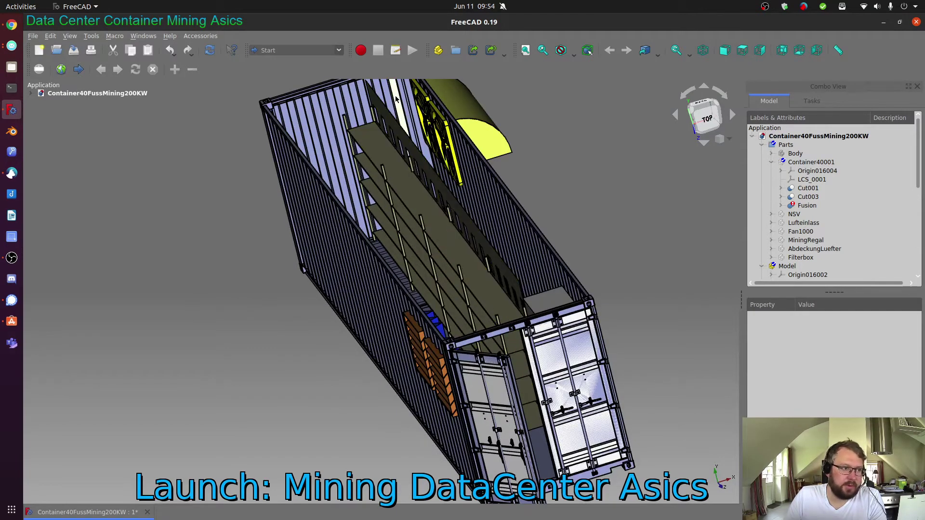
pyautogui.scroll(-3, 404, 138)
pyautogui.scroll(3, 400, 142)
pyautogui.scroll(2, 399, 139)
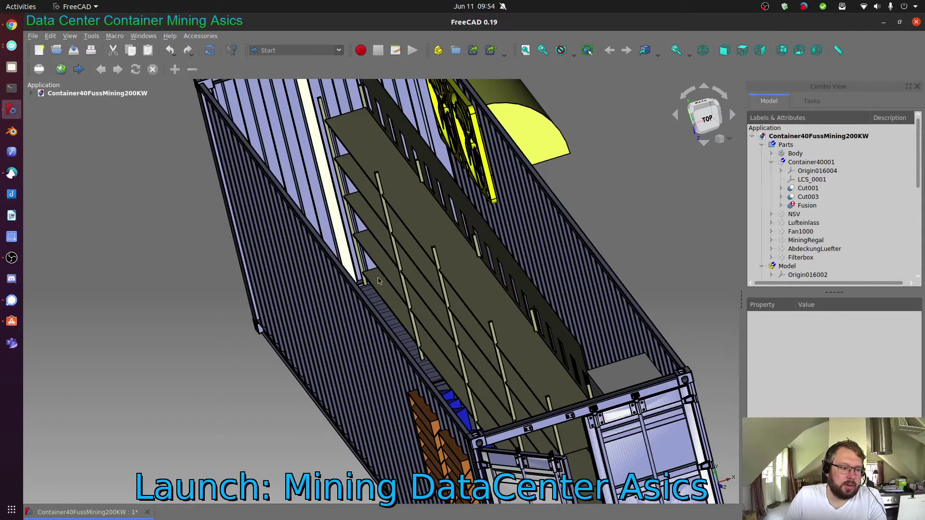
pyautogui.scroll(-3, 511, 235)
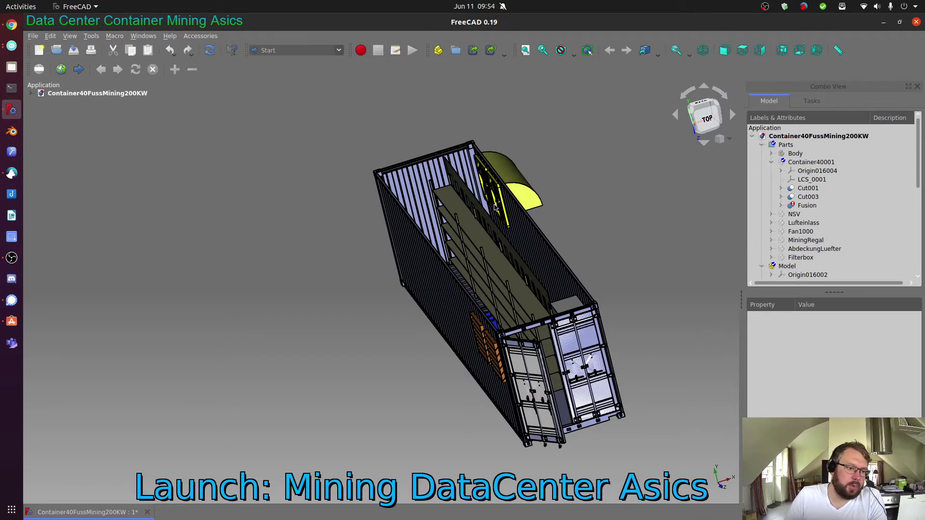
# Step: Inspect the exhaust fans and their curved outer hood at the far end, close up and in relation to the slotted partition and rack
pyautogui.moveTo(492, 202); pyautogui.dragTo(513, 285)
pyautogui.scroll(2, 513, 286)
pyautogui.scroll(2, 514, 285)
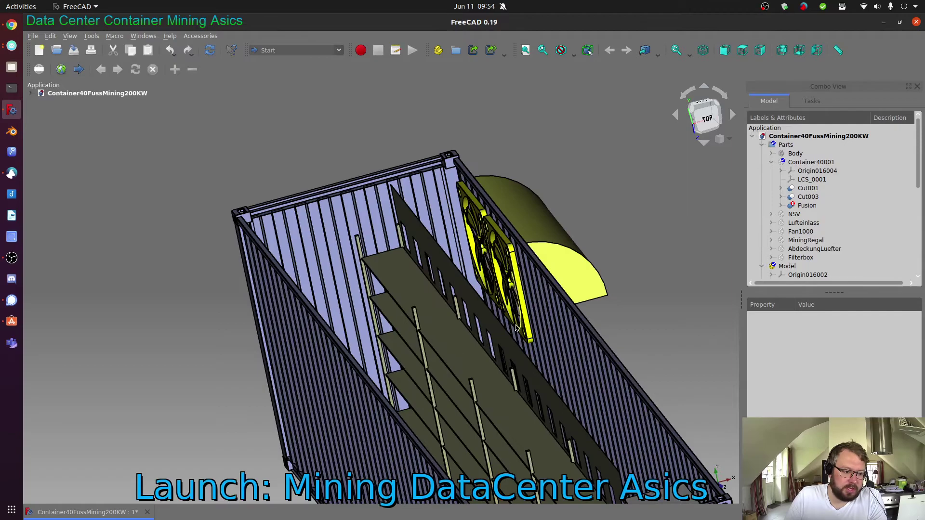
pyautogui.scroll(-3, 552, 337)
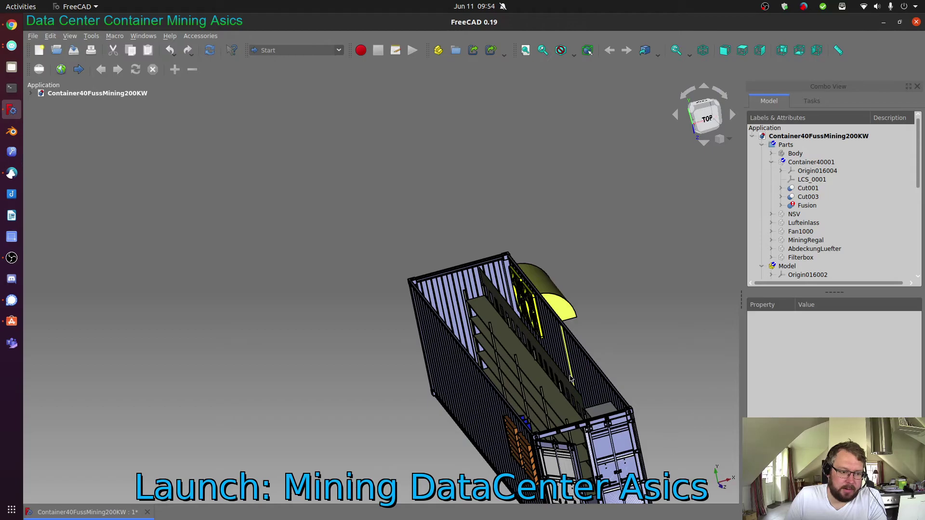
pyautogui.scroll(2, 570, 379)
pyautogui.moveTo(616, 337); pyautogui.dragTo(549, 251)
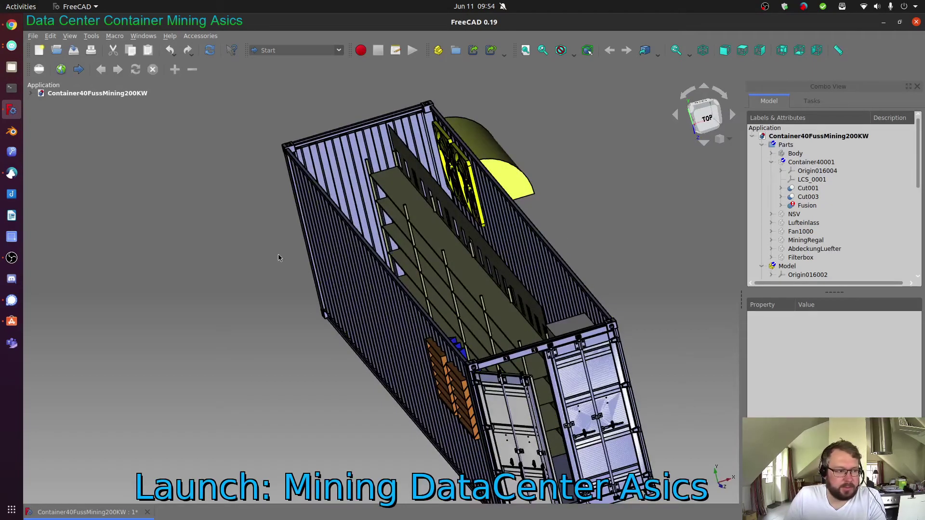
pyautogui.moveTo(278, 258); pyautogui.dragTo(242, 290)
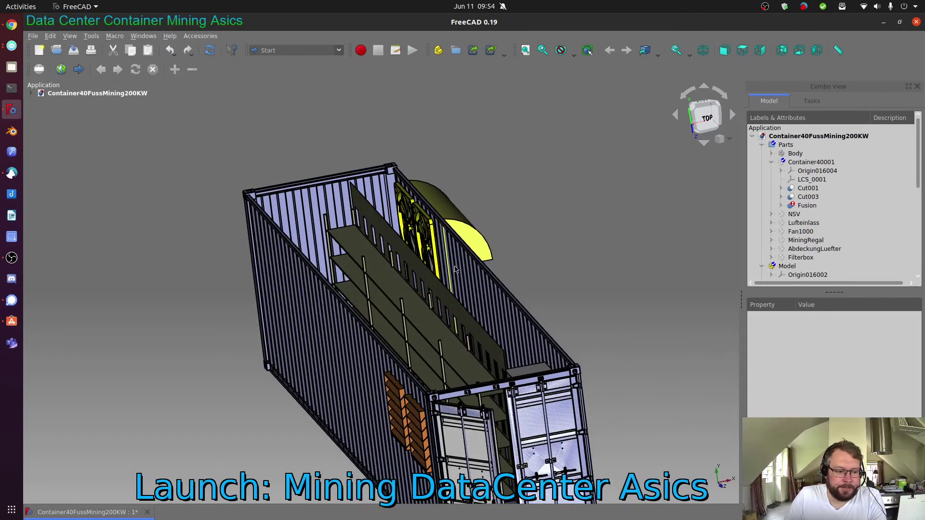